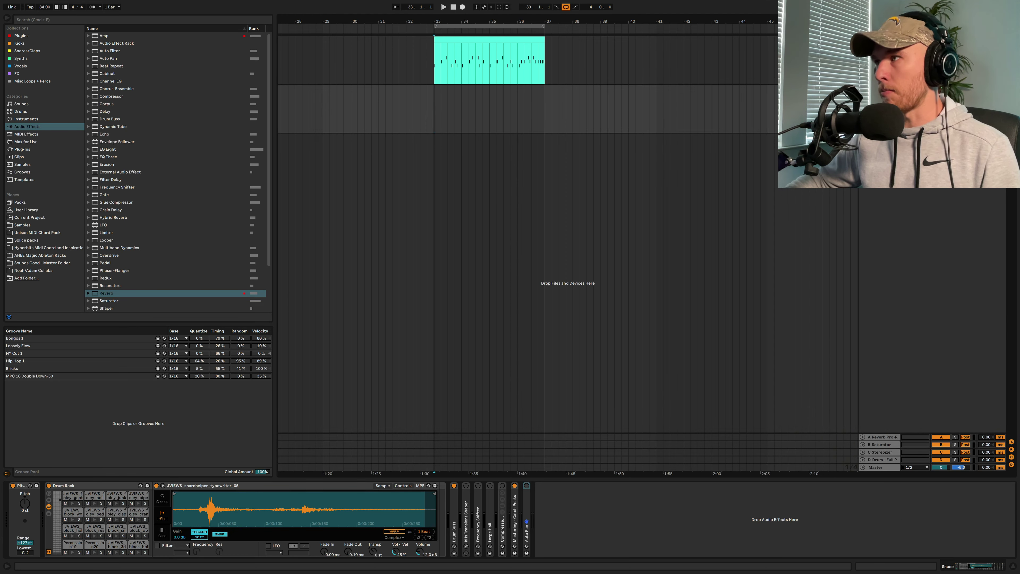
Play the loop and audition the Cymatics percussion pads, including Mini Gong Reverb.
key(Down)
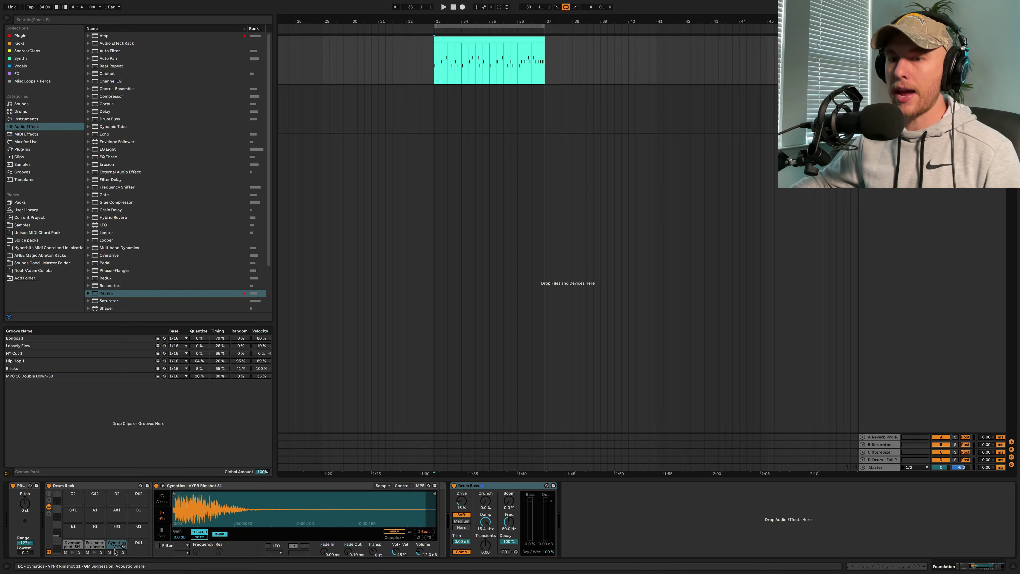
key(space)
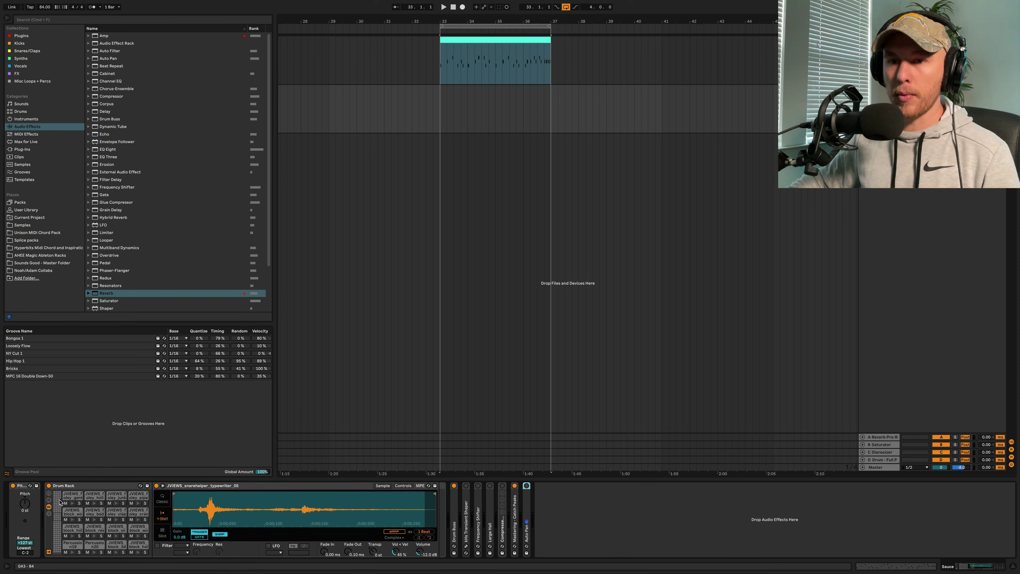
scroll(60, 502, down, 10)
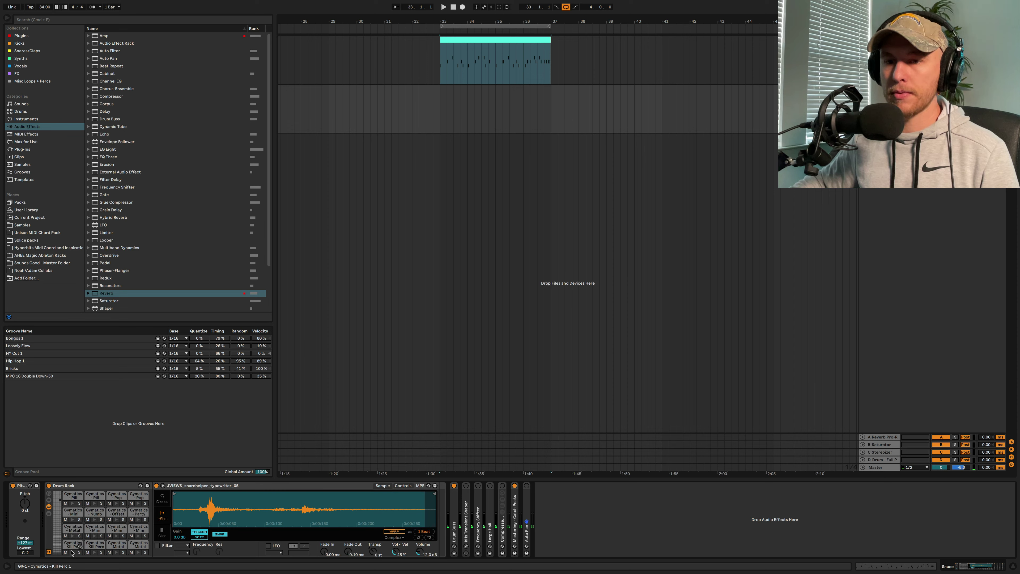
click(116, 536)
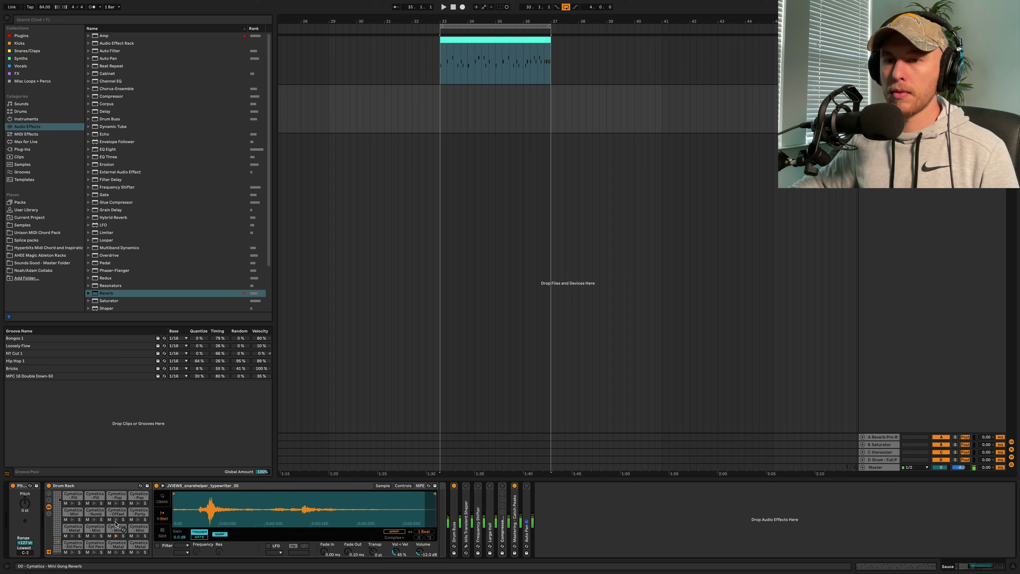
Extend the bar 33–37 selection across both tracks and pick Slow Mo Slop from Full Loops.
click(531, 153)
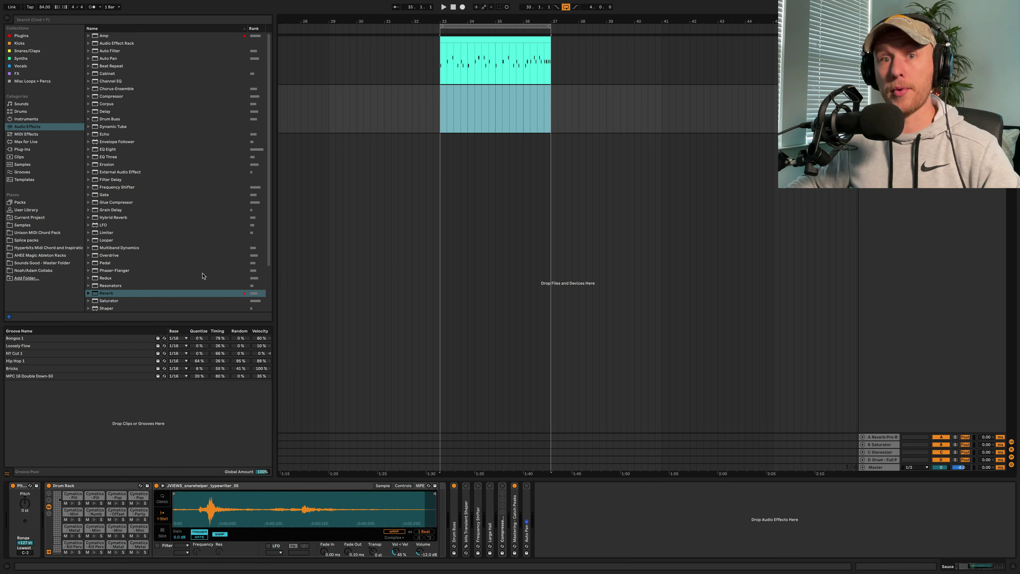
click(19, 202)
click(146, 273)
Convert Slow Mo Slop to a MIDI clip at bar 33 and review its notes.
drag(140, 273, 462, 109)
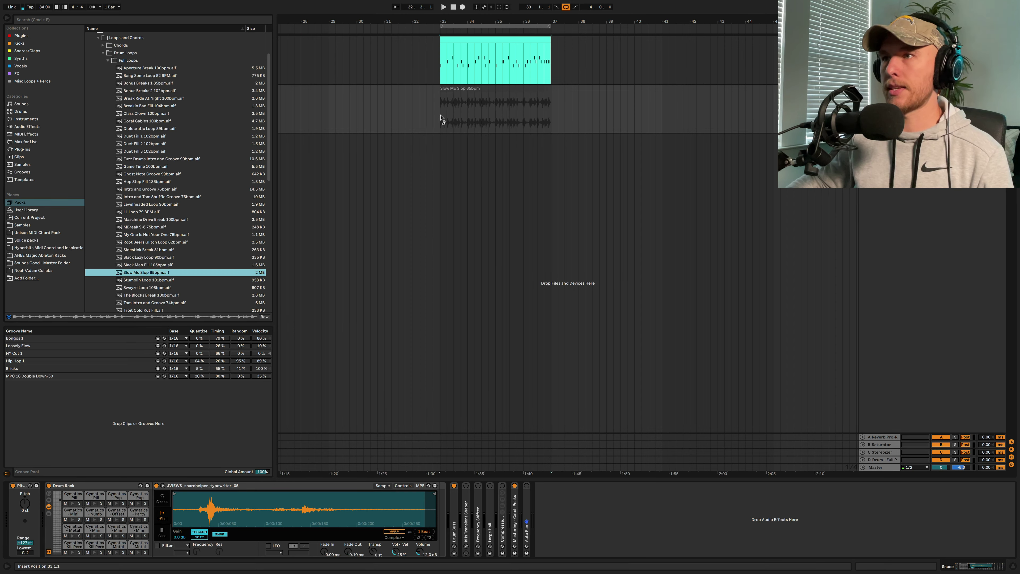
key(space)
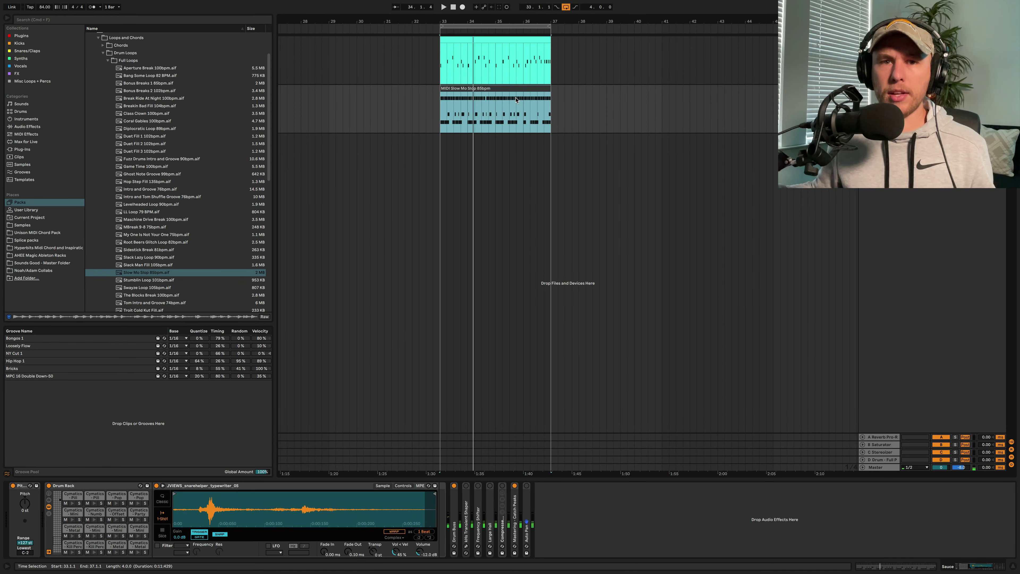
double_click(516, 100)
key(space)
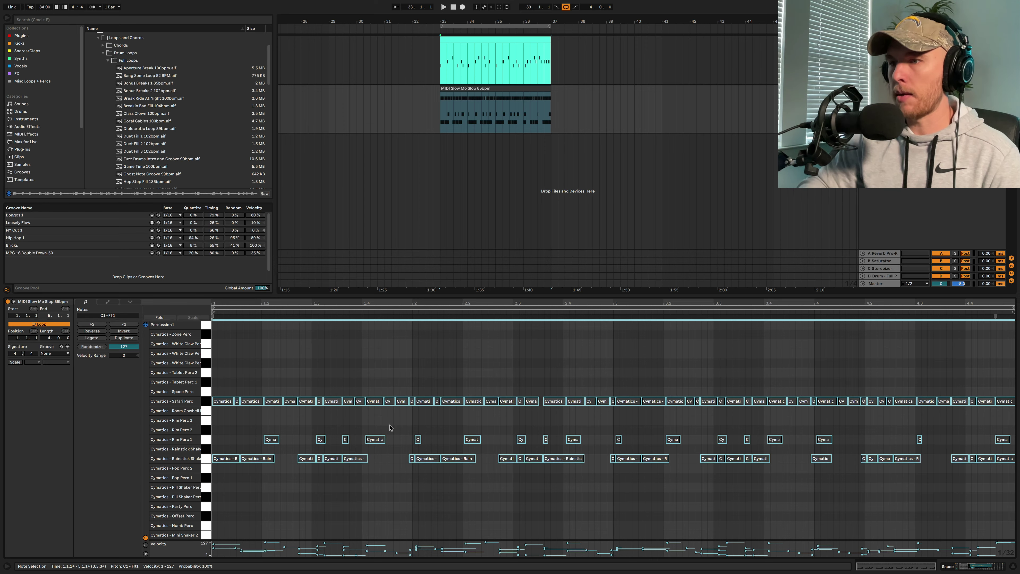
Play both loops together from bar 33.4.2 with the drum rack devices in view.
click(375, 359)
key(space)
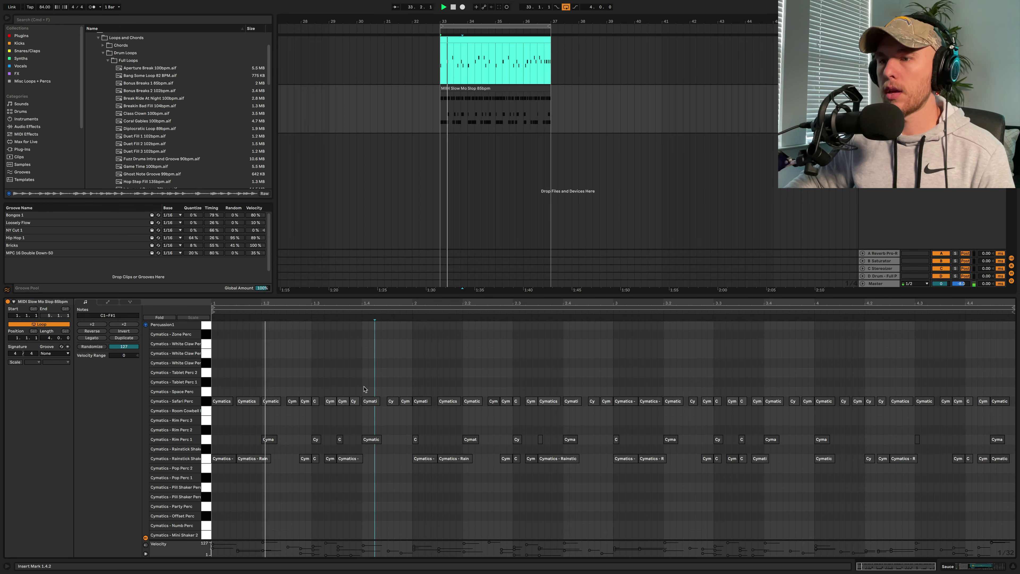
key(shift+Tab)
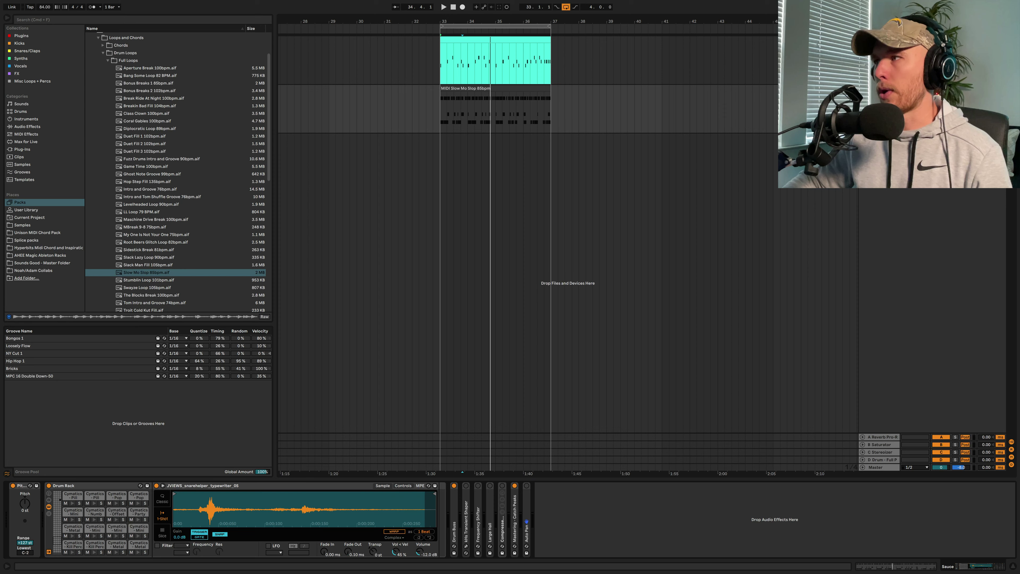
click(462, 113)
key(space)
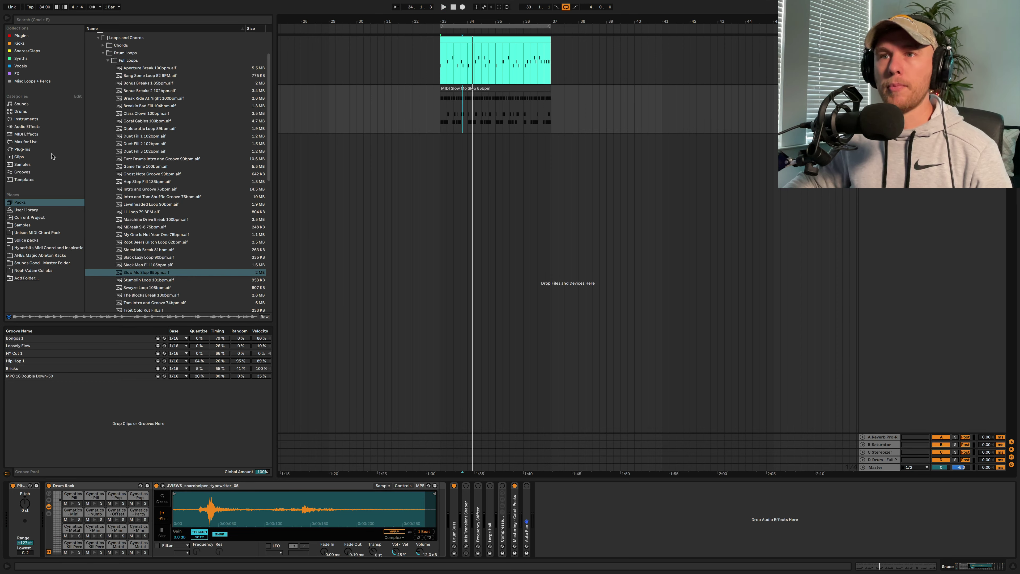
Load a Random MIDI effect onto the percussion track with Chance at 12%.
click(27, 134)
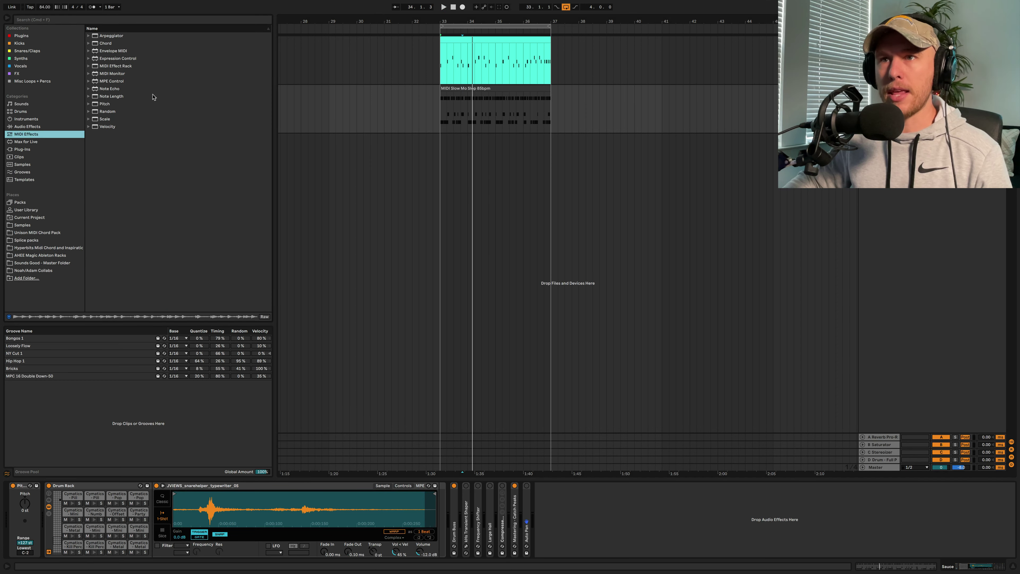
click(107, 113)
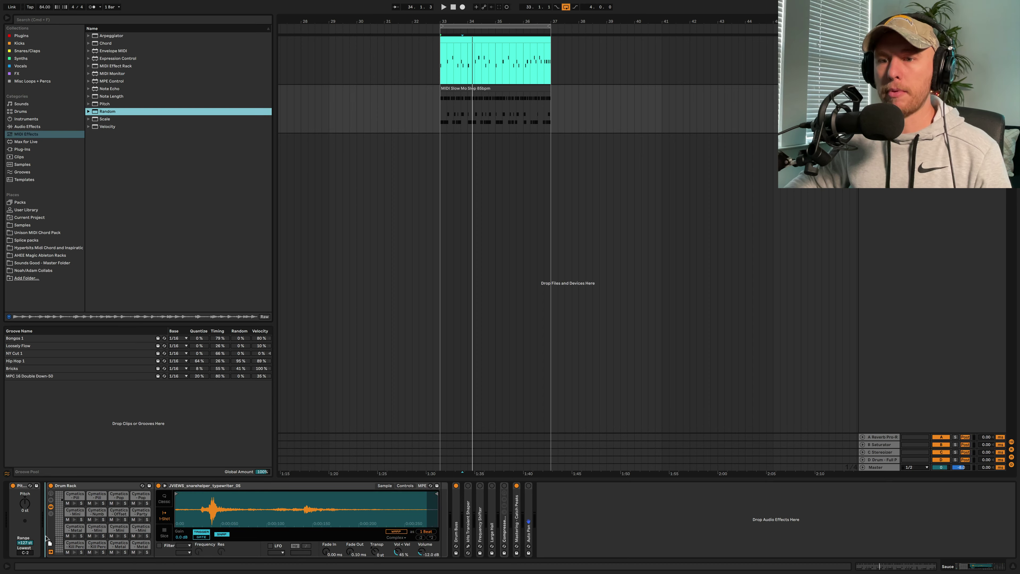
key(Return)
drag(55, 501, 55, 496)
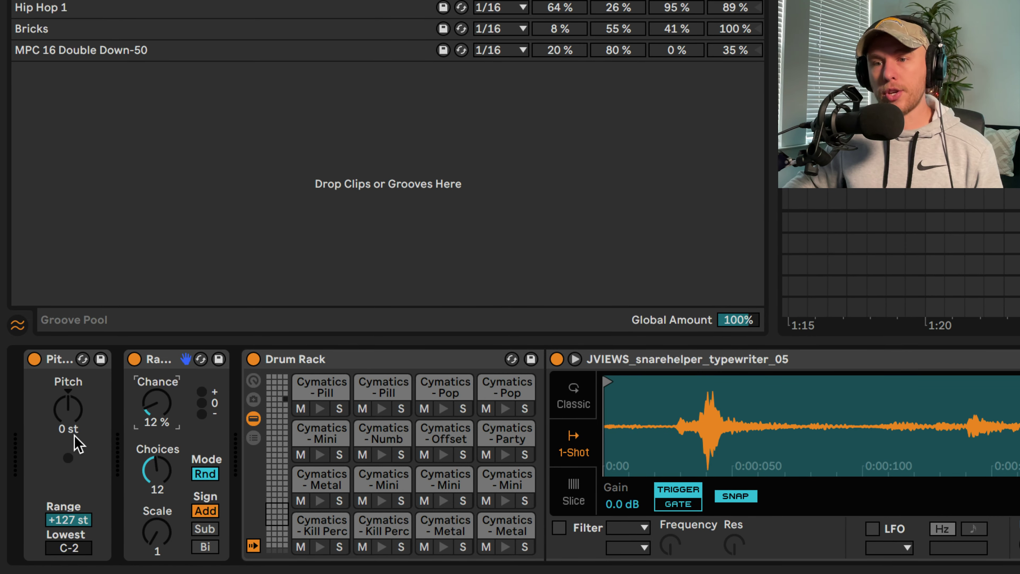
Transpose the Pitch device up to +19 st.
click(48, 361)
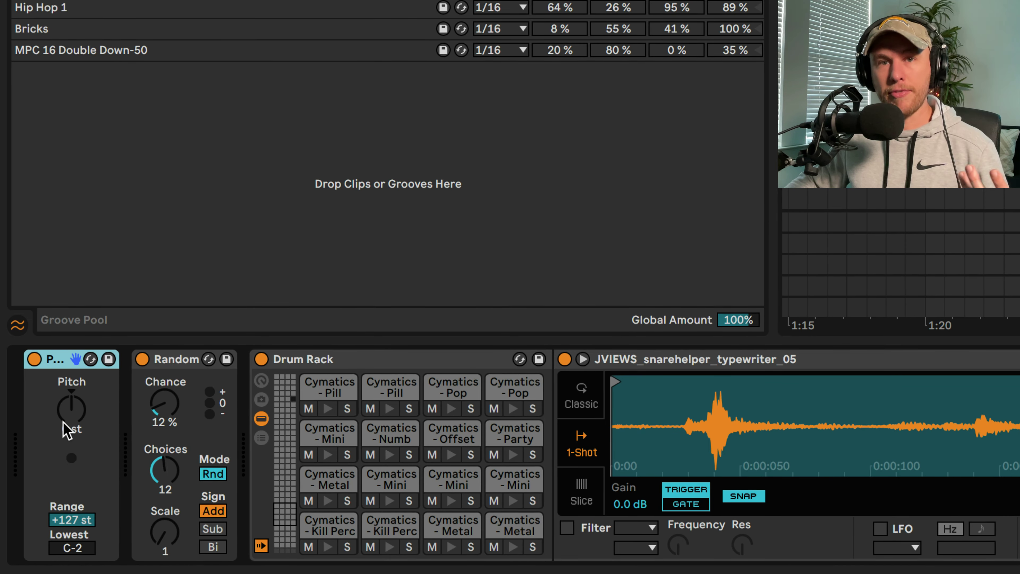
click(72, 422)
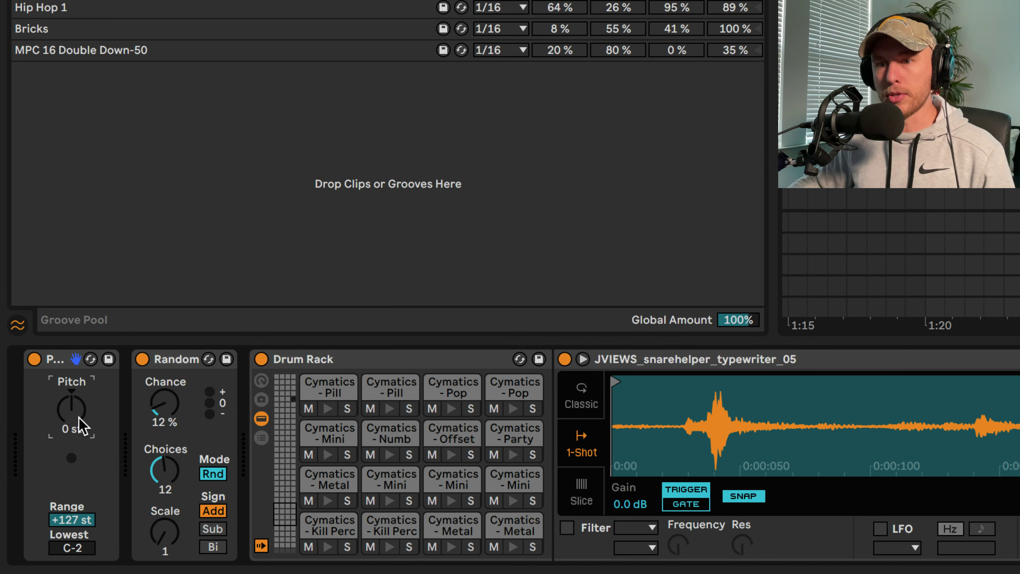
drag(81, 426, 66, 408)
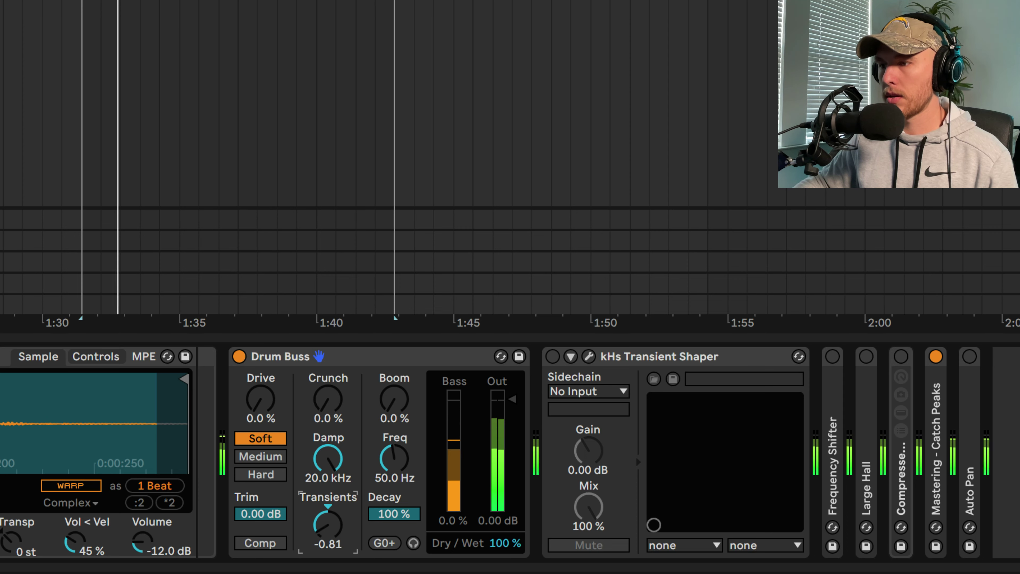
Switch on the transient shaper and play the chain with the Frequency Shifter off.
click(553, 357)
click(589, 357)
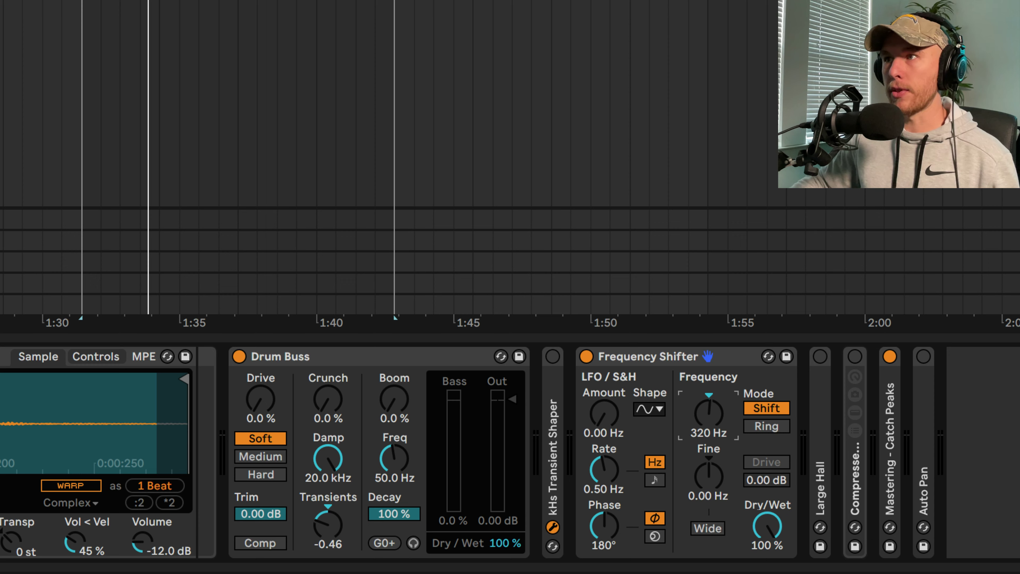
click(586, 356)
key(space)
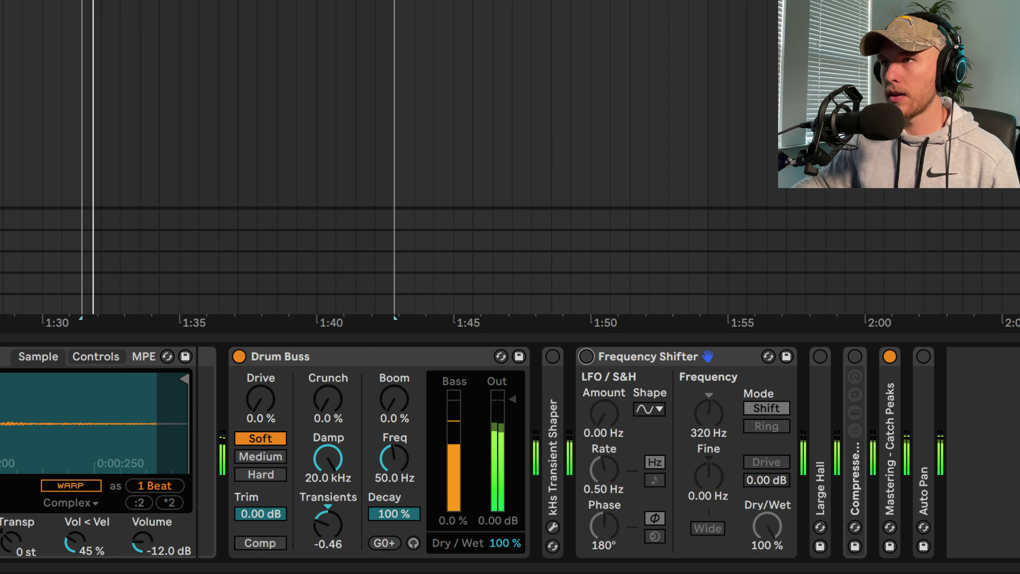
Enable the Frequency Shifter, audition shifts up to 400 Hz, then return to 320 Hz.
click(587, 357)
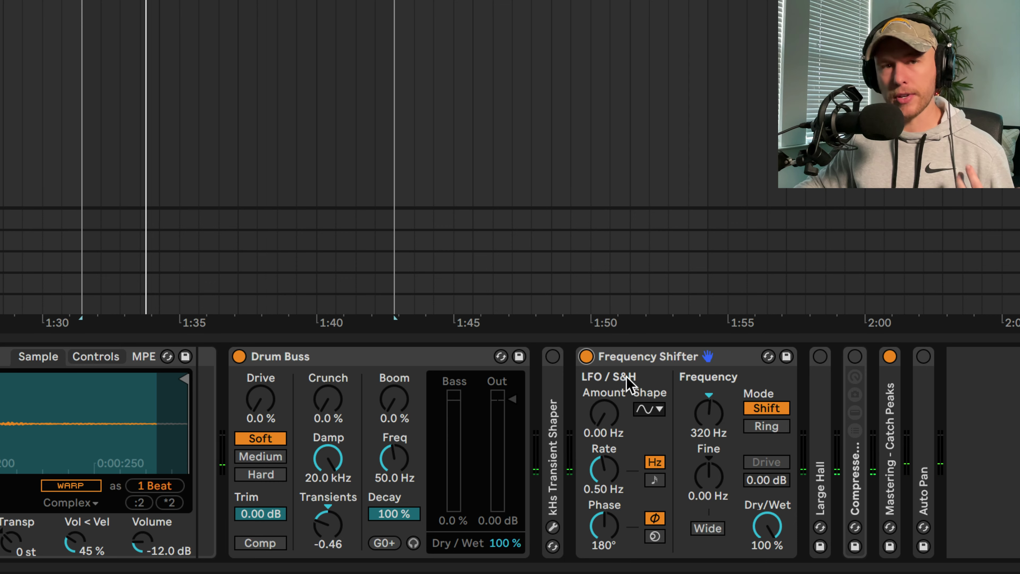
key(space)
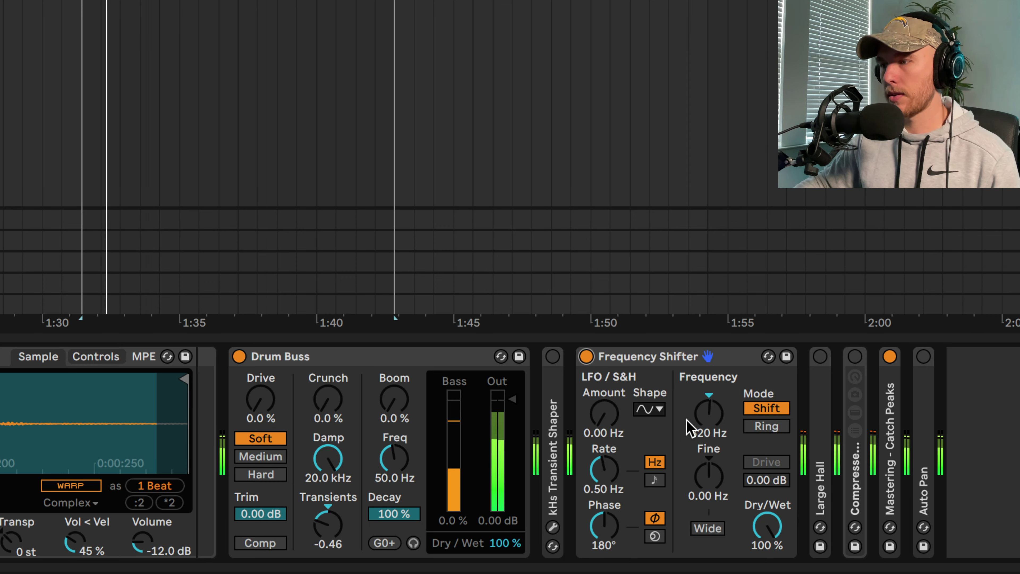
drag(708, 422, 695, 449)
key(space)
key(space)
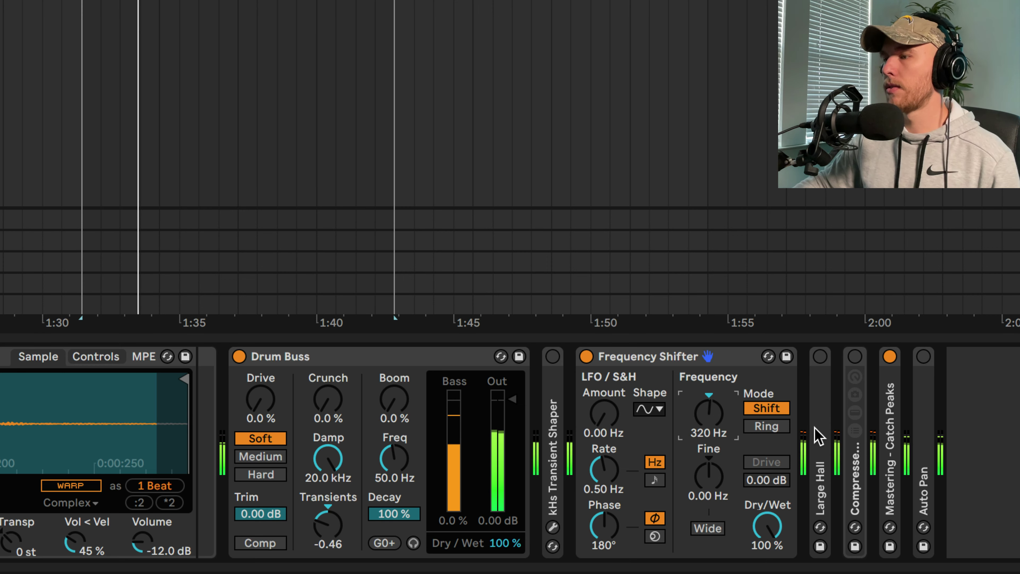
Enable Large Hall at 25% Dry/Wet, move Compressed Room ahead of it, unfold Catch Peaks.
double_click(817, 432)
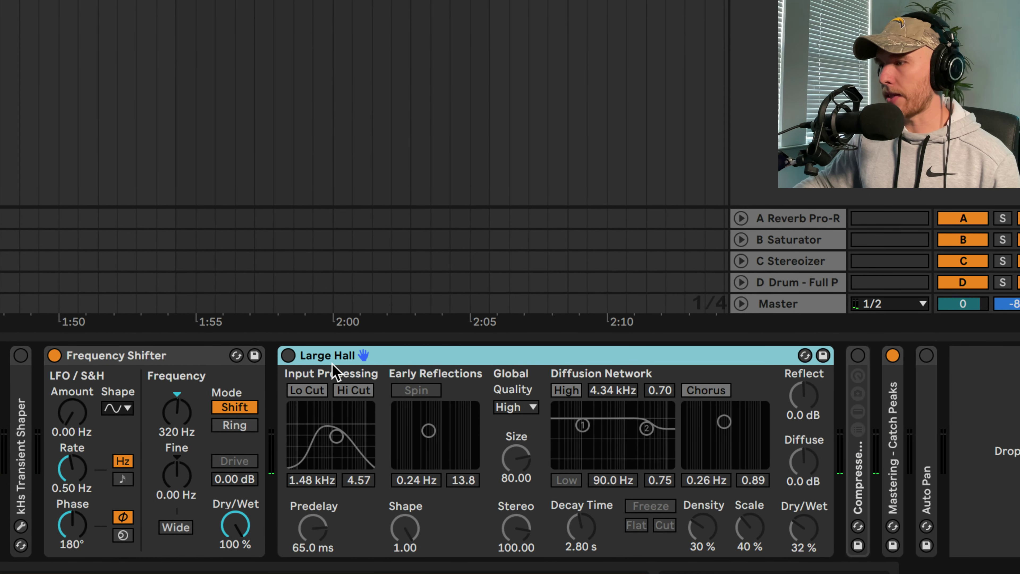
click(288, 355)
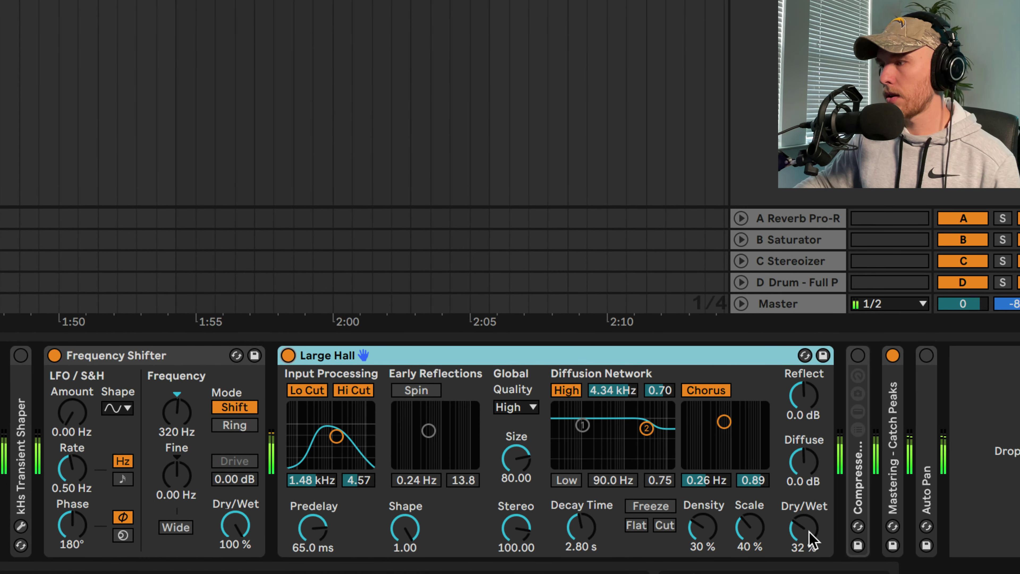
drag(809, 538, 808, 552)
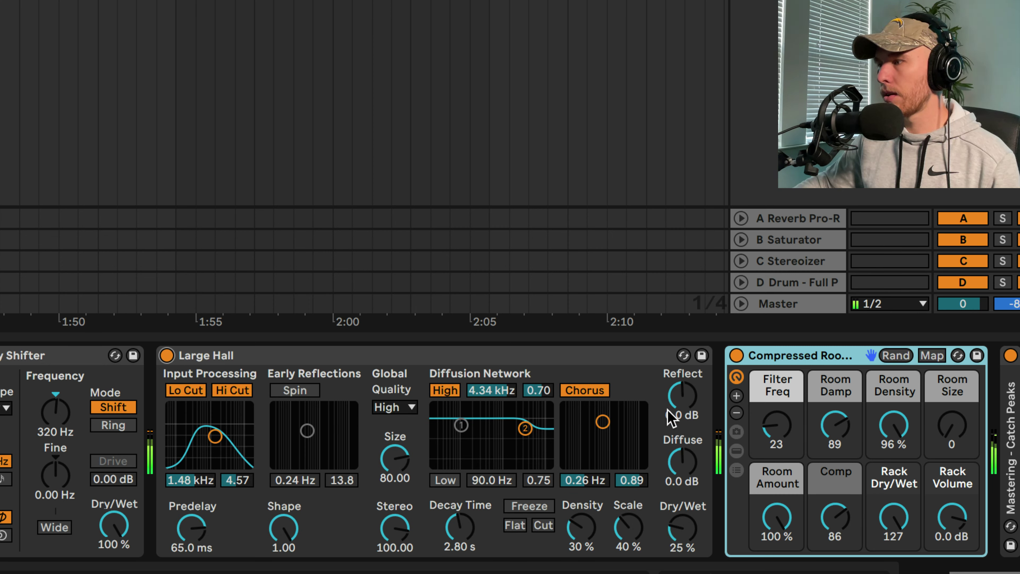
drag(807, 357, 142, 456)
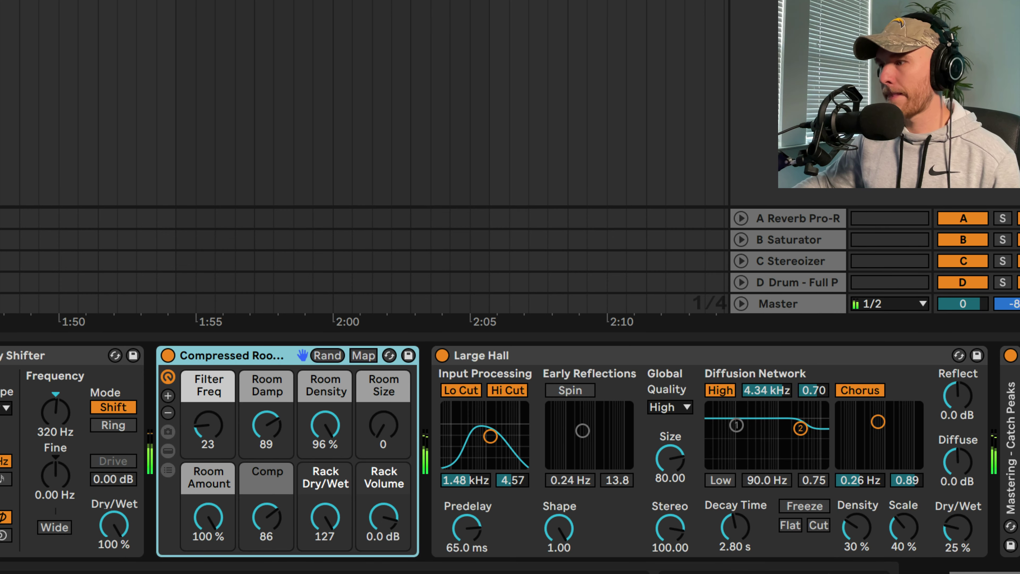
double_click(1016, 458)
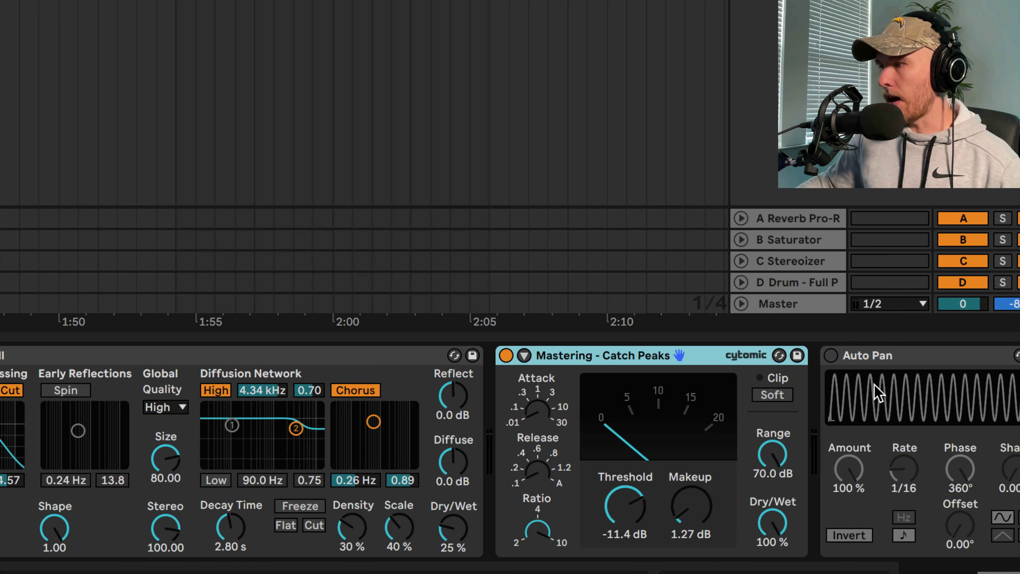
Enable Auto Pan and go over its Amount (100%), Phase and Rate (1/16) knobs.
click(831, 356)
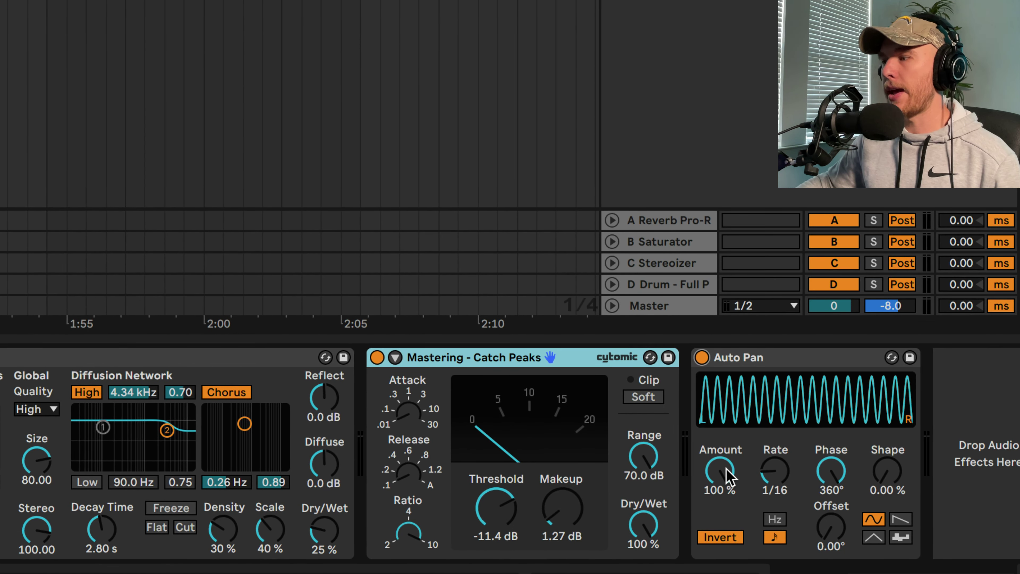
click(730, 493)
click(830, 470)
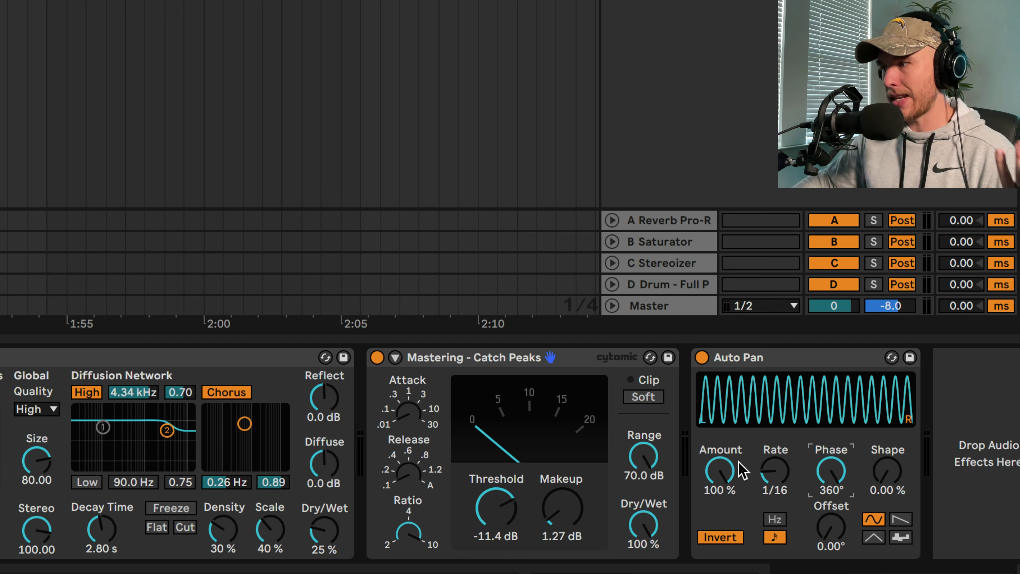
click(725, 485)
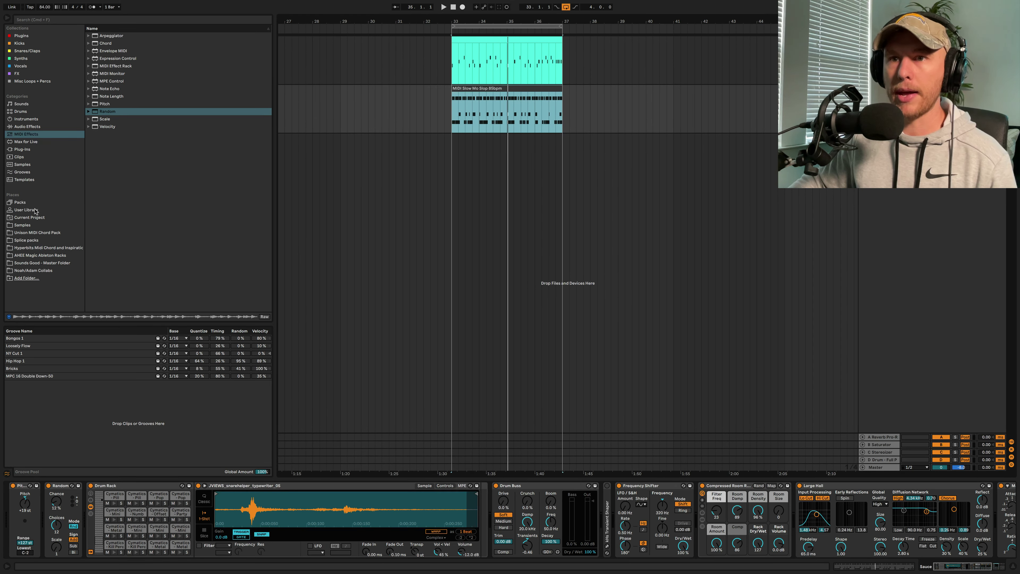
Replace the MIDI clip with the Wayward Loop 76bpm groove from Packs.
click(20, 202)
scroll(147, 244, down, 4)
drag(147, 194, 202, 191)
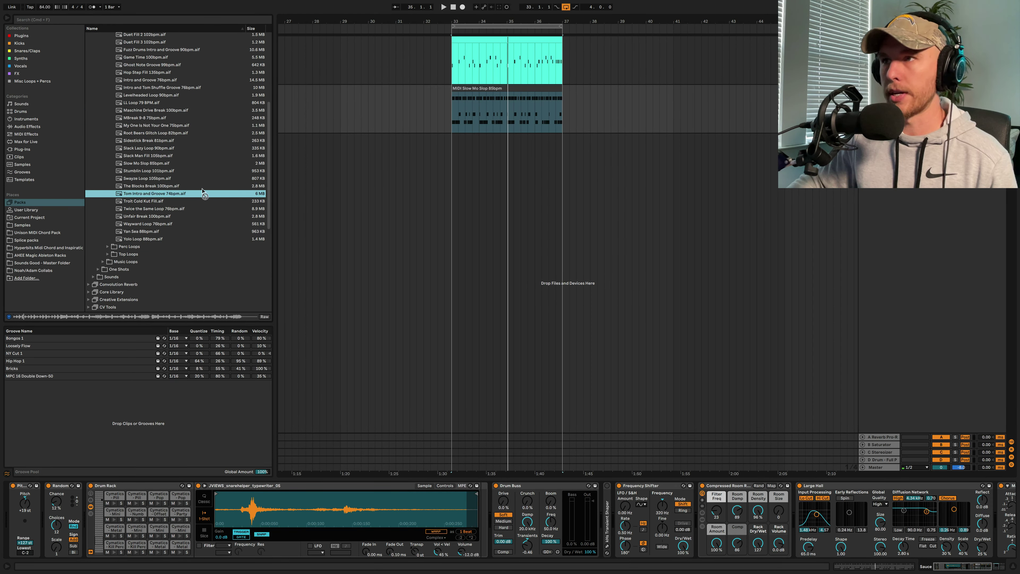
drag(148, 223, 506, 111)
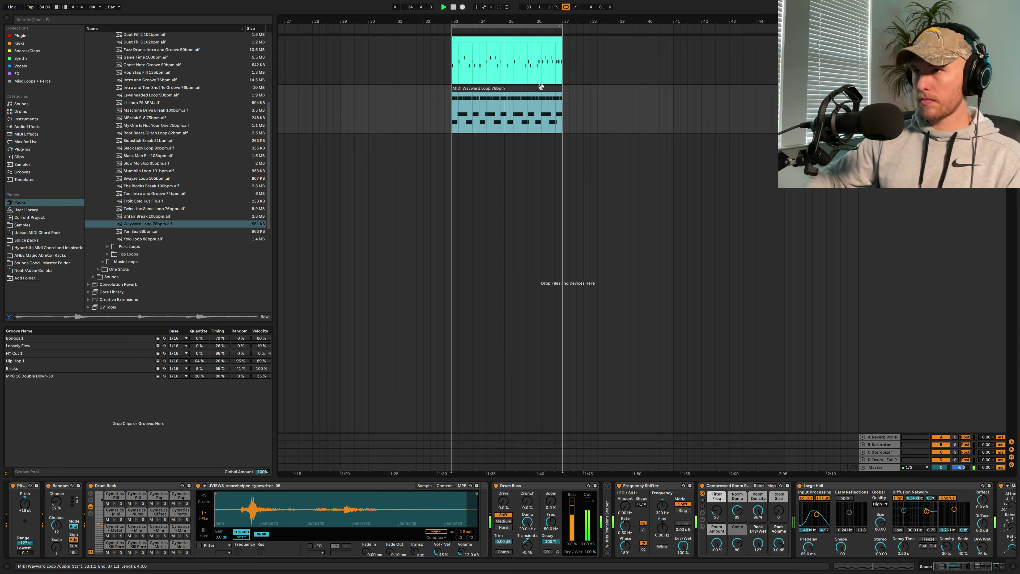
Quantize the clip's notes to 1/16 at 53% strength.
double_click(506, 111)
key(super+shift+u)
drag(533, 293, 533, 290)
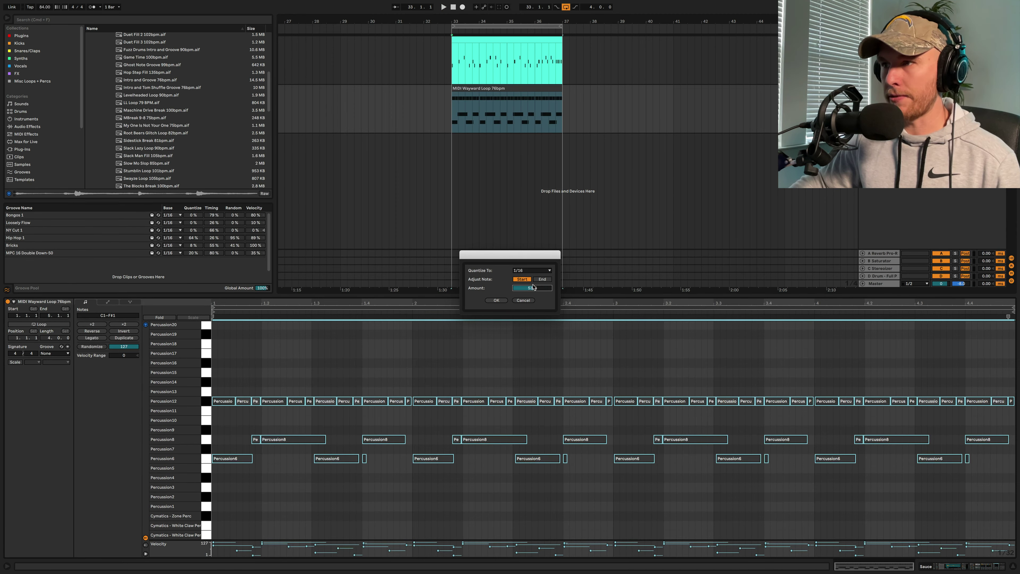
click(497, 300)
Play the new loop and return to the track's effect chain.
key(space)
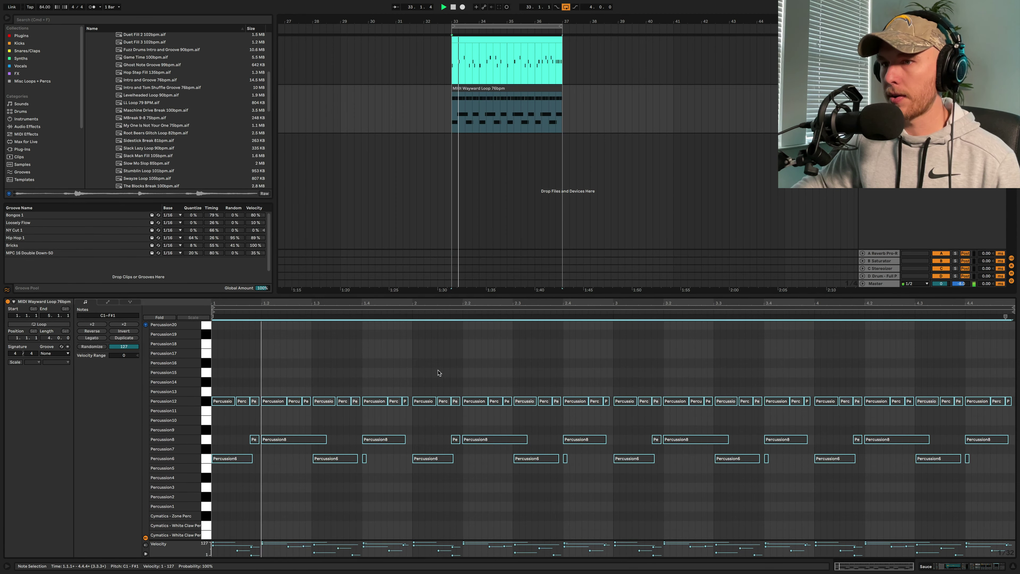
click(438, 372)
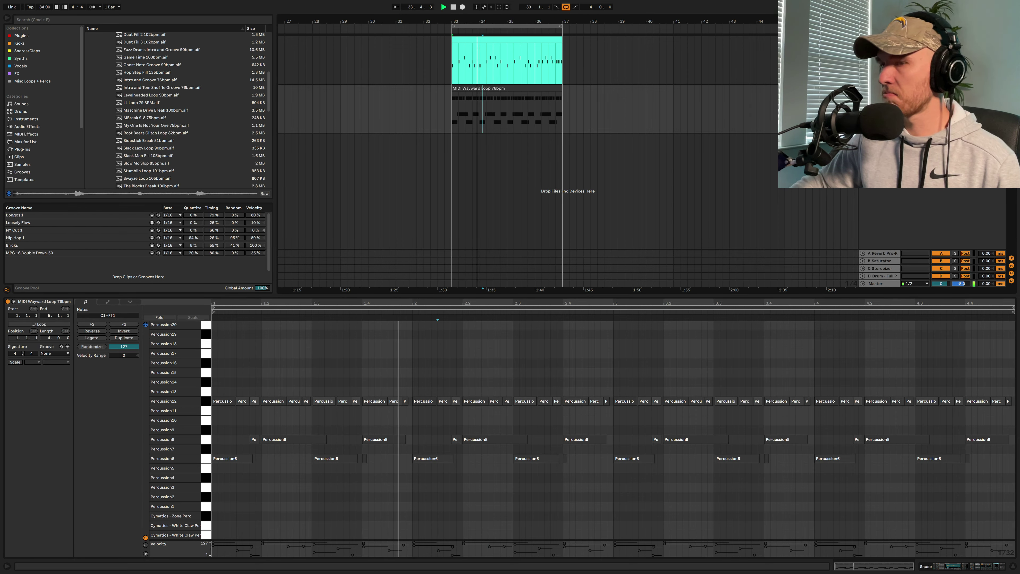
key(shift+Tab)
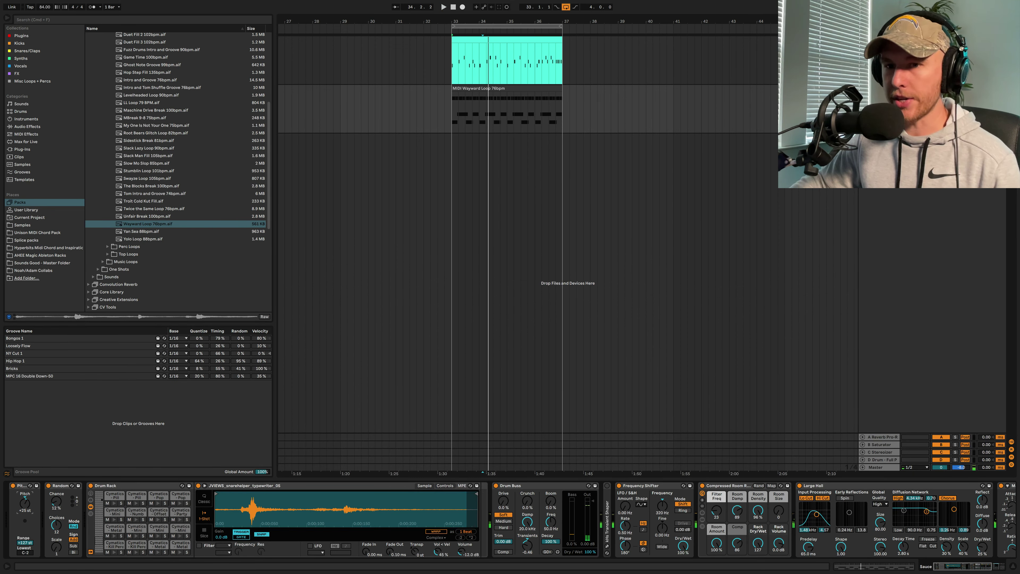
scroll(283, 504, right, 5)
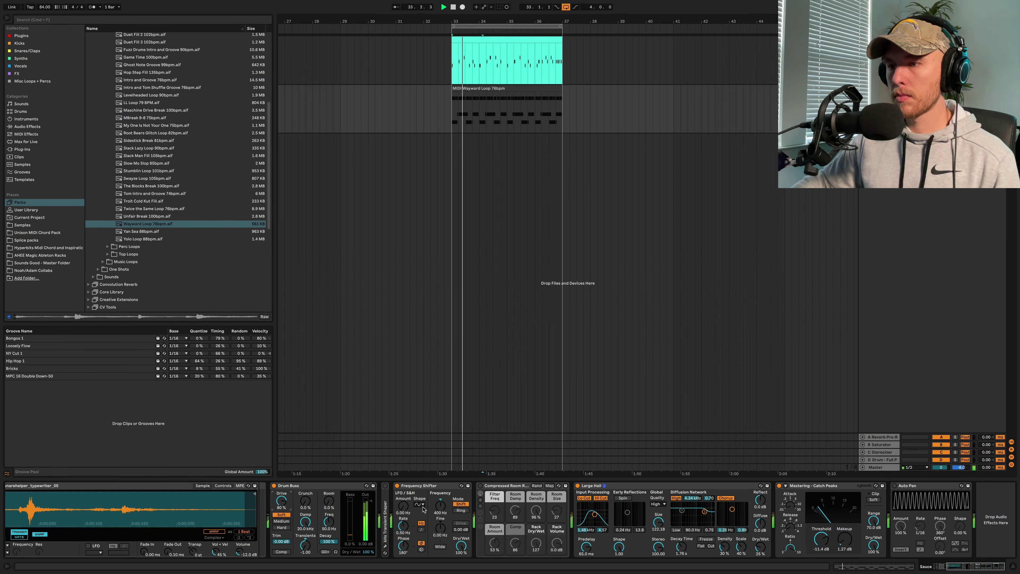
scroll(423, 509, left, 5)
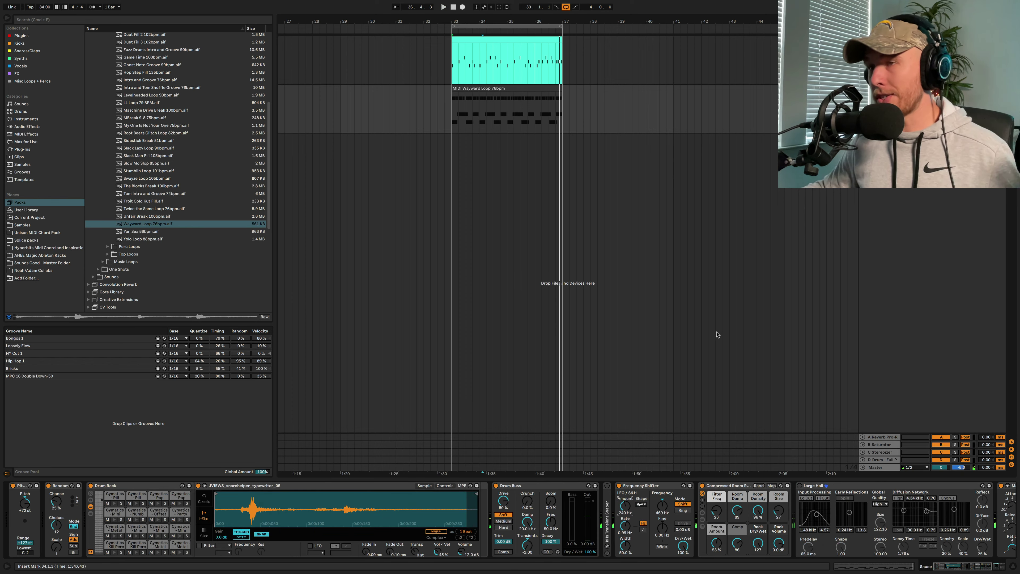